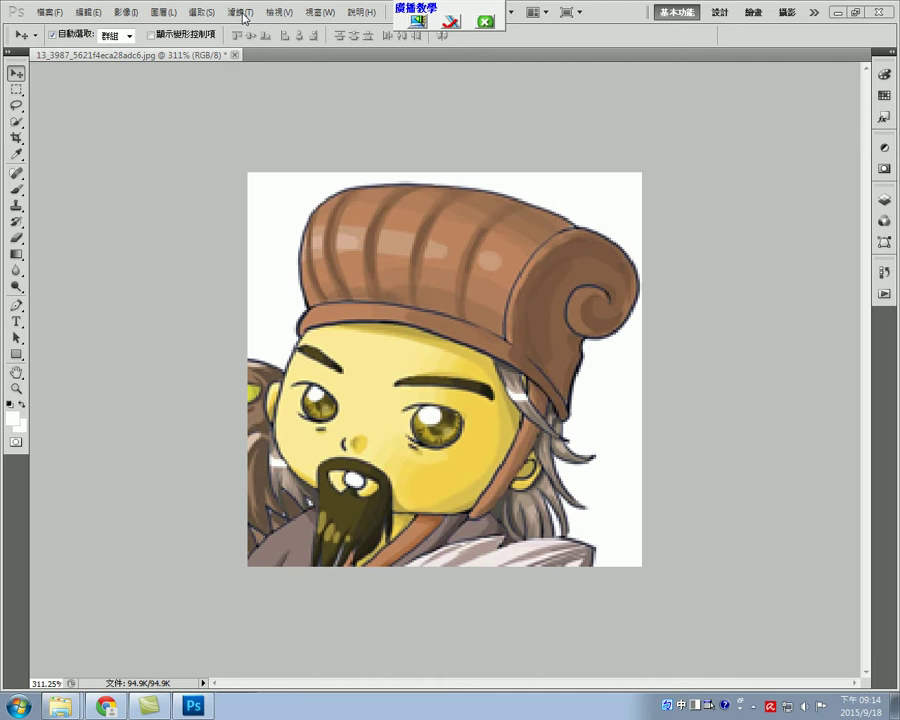
pyautogui.click(242, 13)
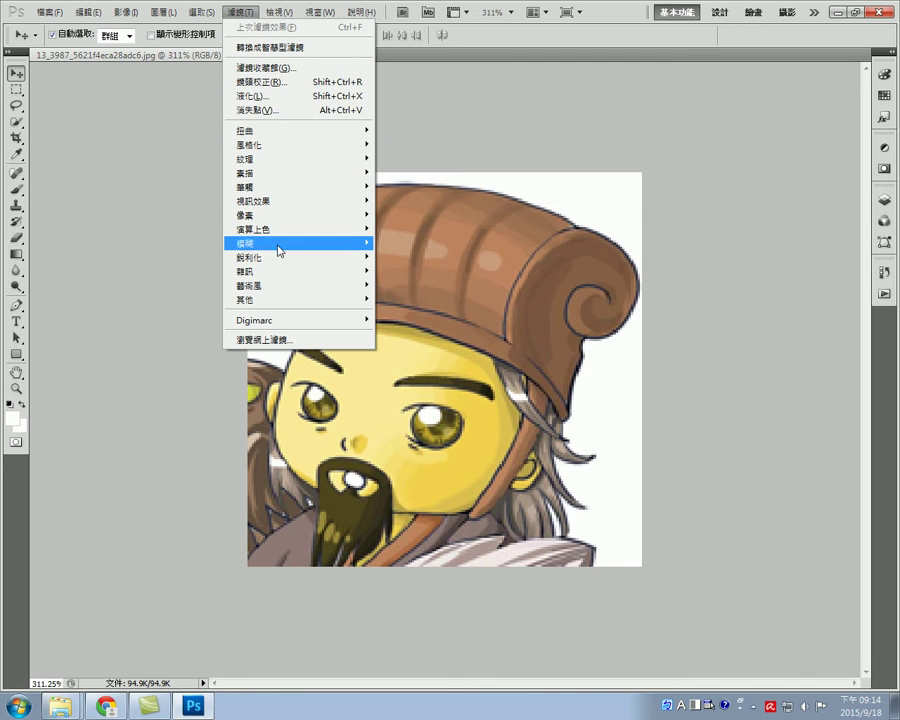
pyautogui.moveTo(265, 289)
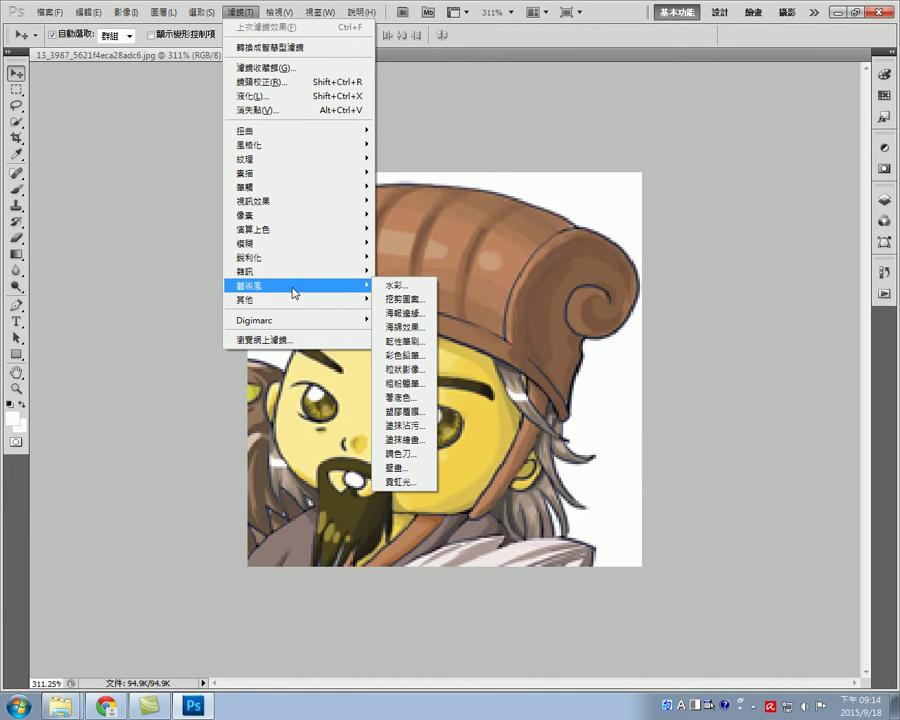
pyautogui.click(410, 288)
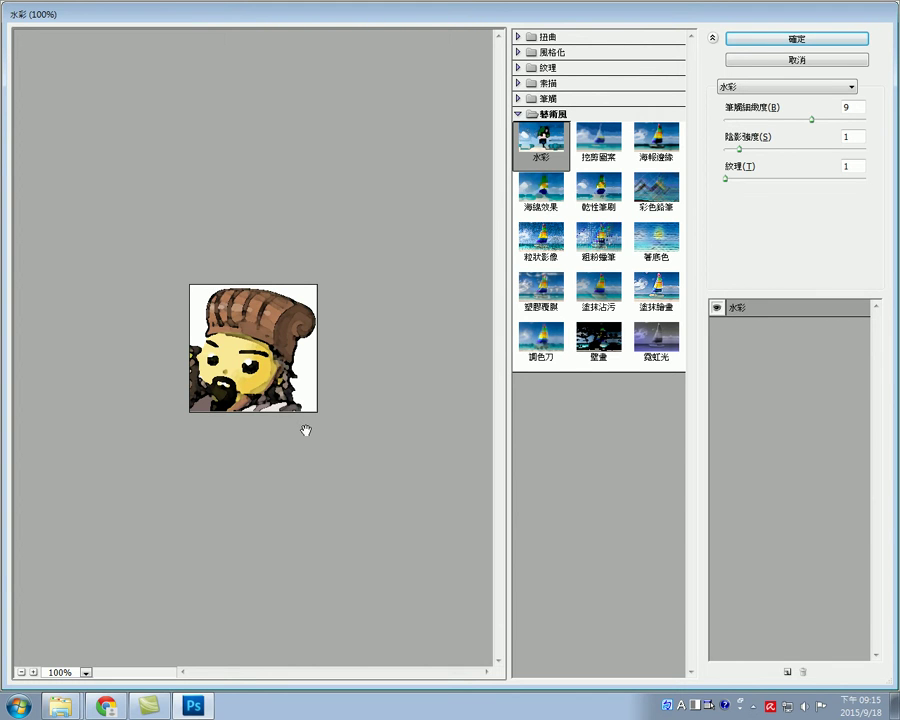
pyautogui.keyDown('ctrl'); pyautogui.click(263, 400); pyautogui.keyUp('ctrl')
pyautogui.keyDown('ctrl'); pyautogui.click(263, 400); pyautogui.keyUp('ctrl')
pyautogui.keyDown('ctrl'); pyautogui.click(263, 400); pyautogui.keyUp('ctrl')
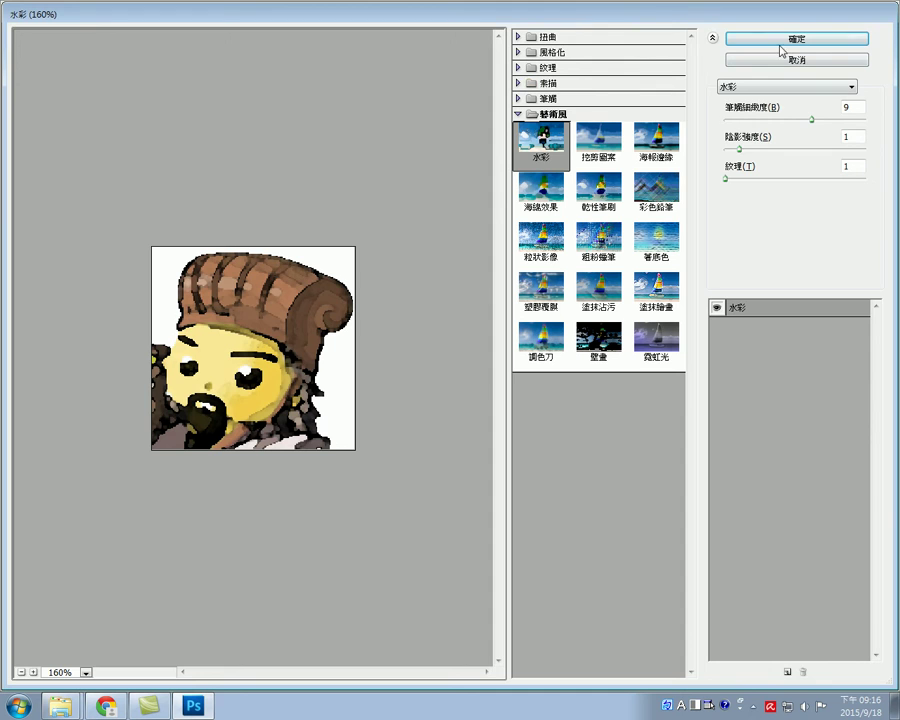
pyautogui.click(738, 42)
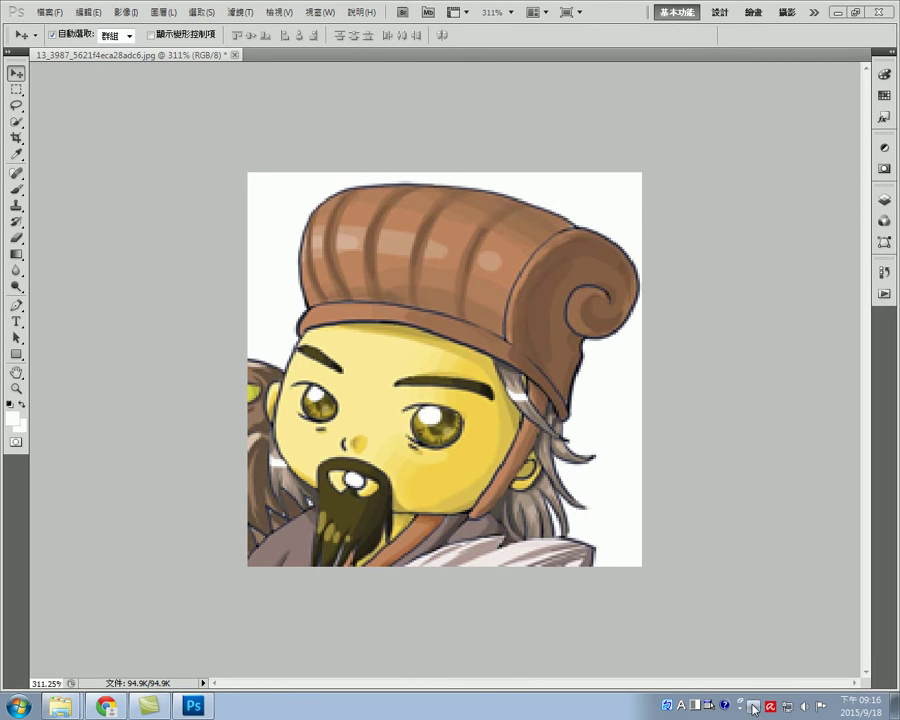
# Step: Minimize the open windows to reach the desktop and pause the screen recording in the Camtasia recorder
pyautogui.click(746, 704)
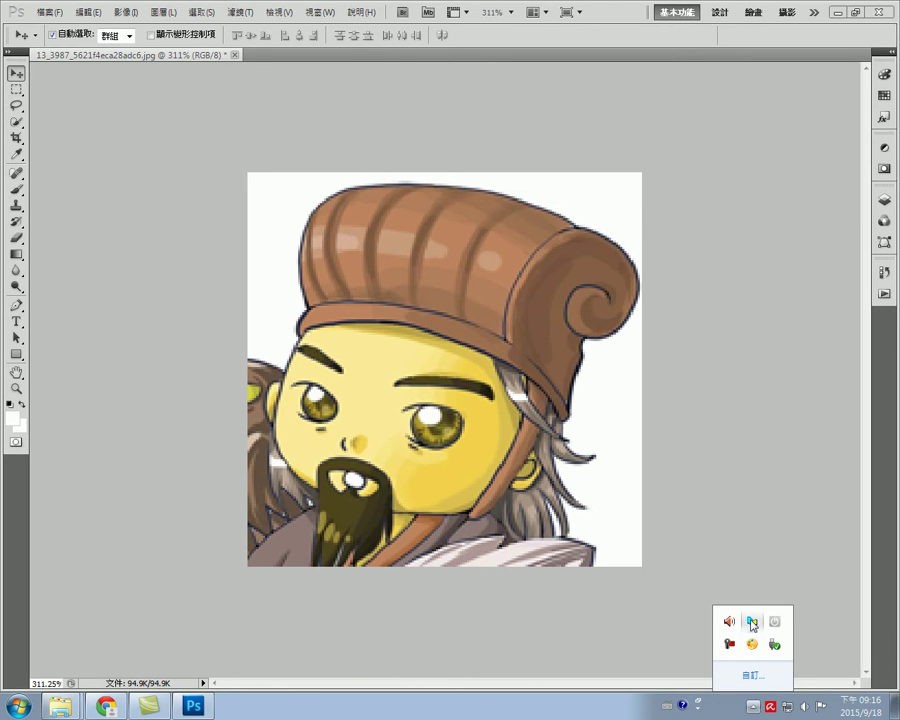
pyautogui.click(838, 12)
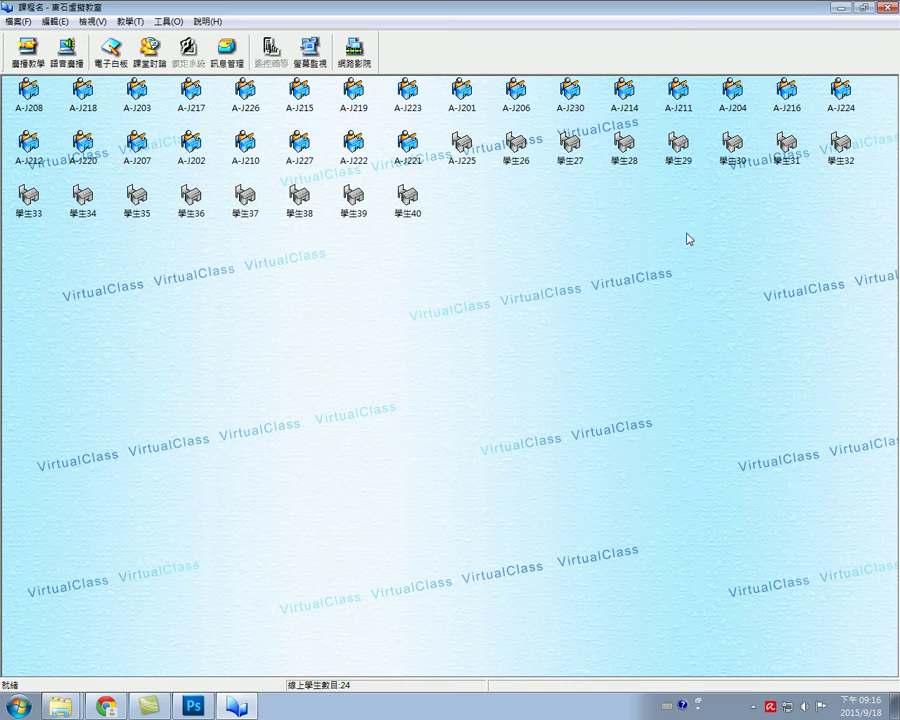
pyautogui.click(838, 8)
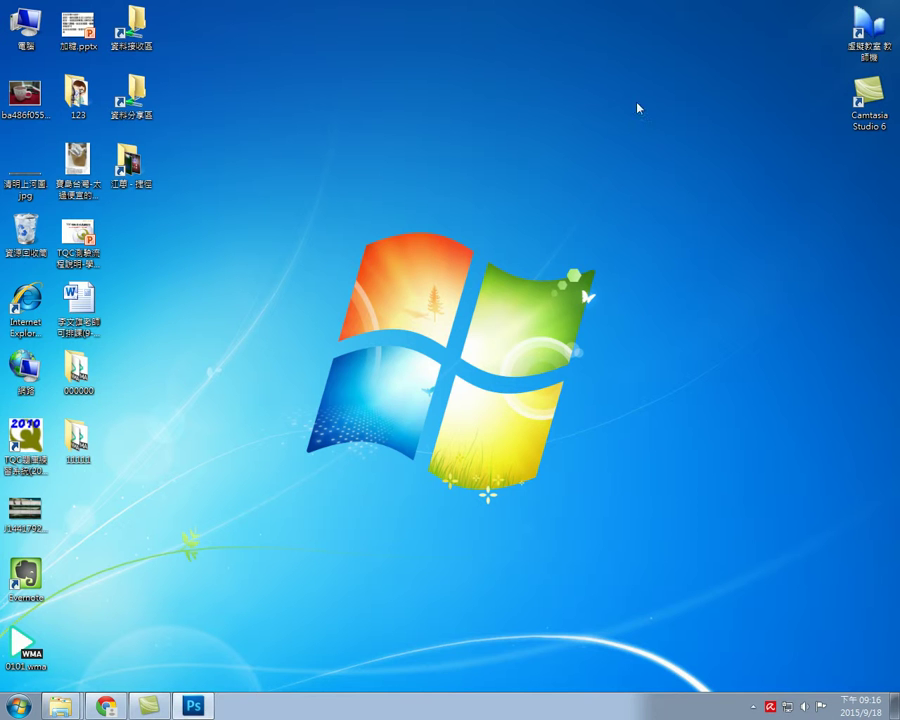
pyautogui.click(753, 706)
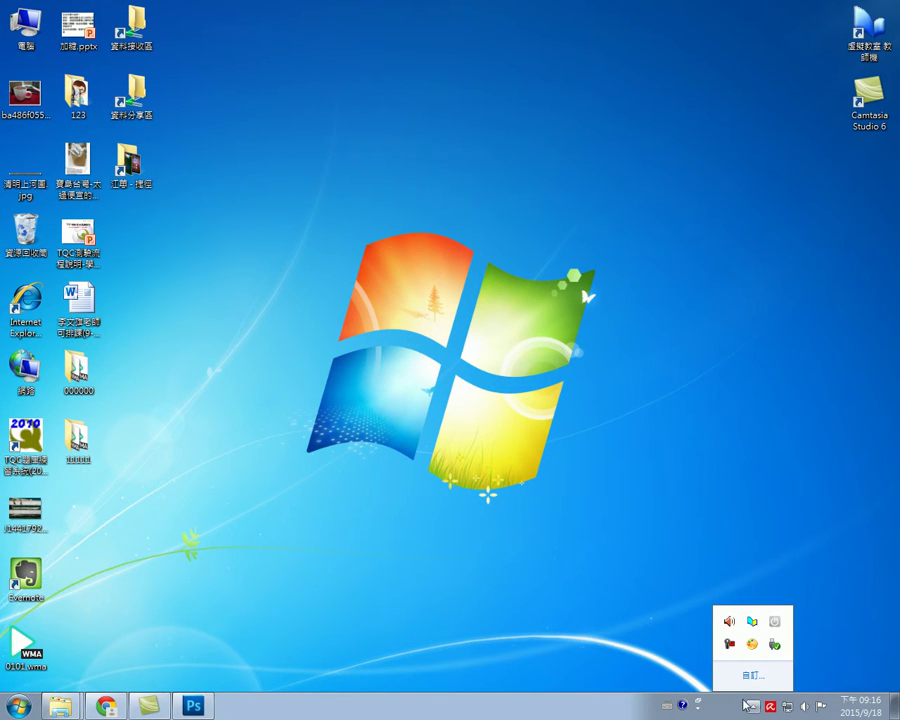
pyautogui.click(729, 644)
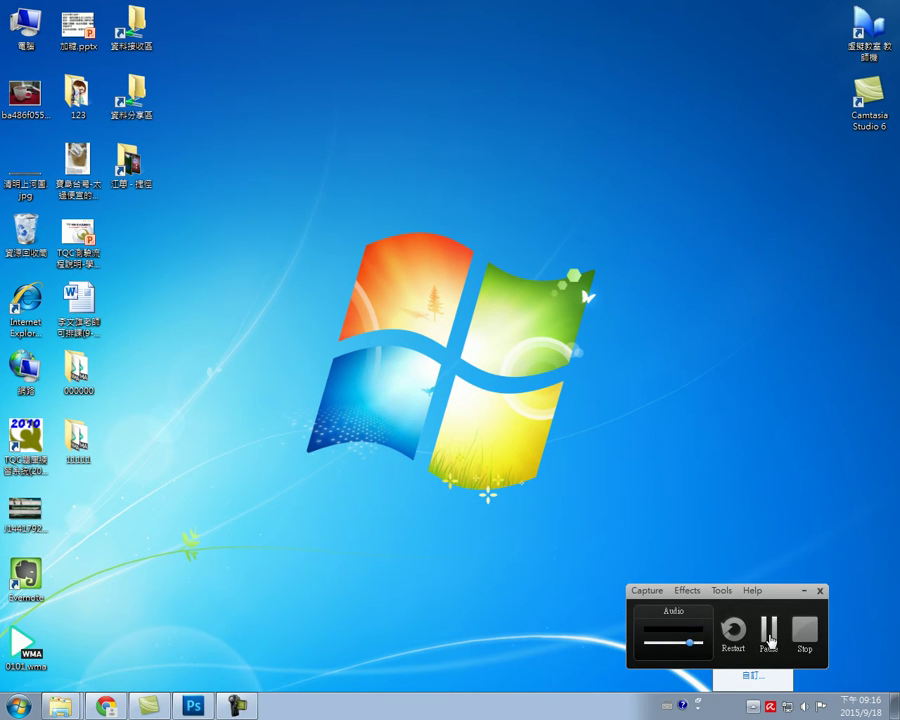
pyautogui.click(769, 632)
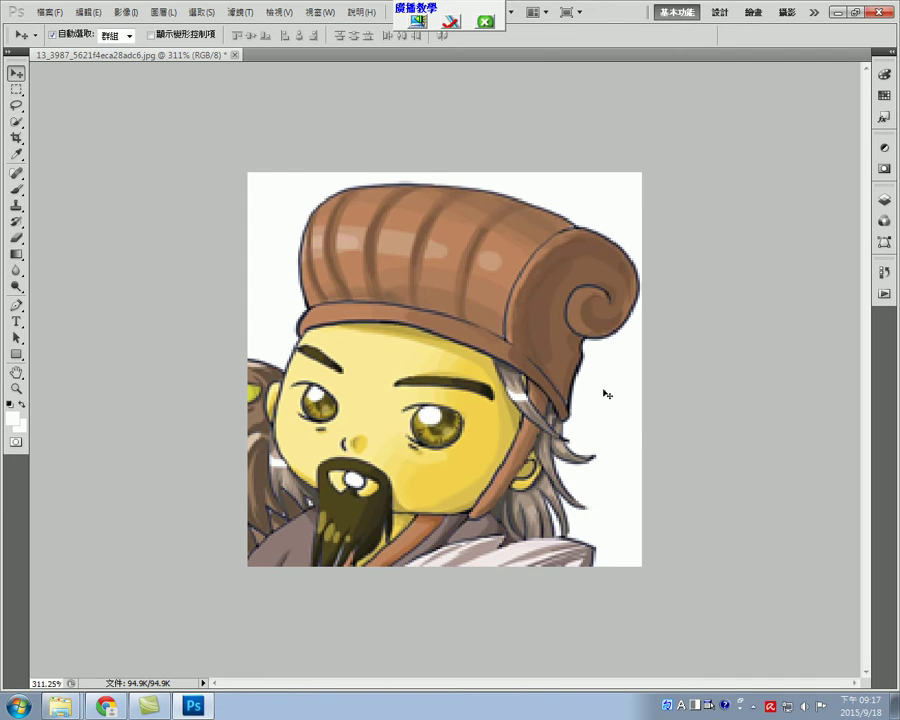
# Step: Open the 水彩 artistic filter for the portrait and preview it with 筆觸細緻度 10, 陰影強度 0 and 紋理 1
pyautogui.click(240, 13)
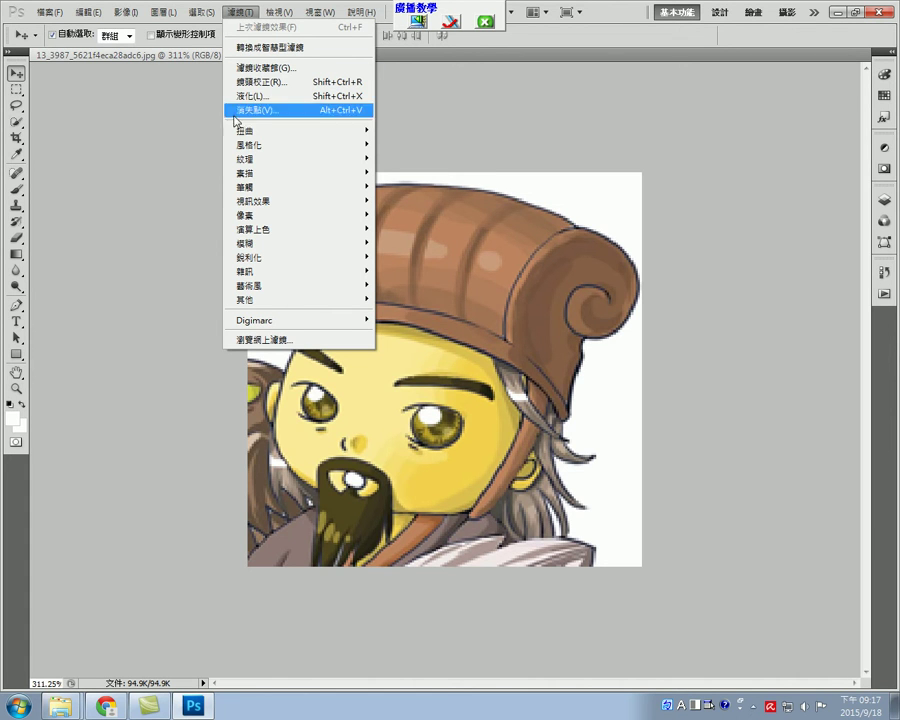
pyautogui.moveTo(271, 289)
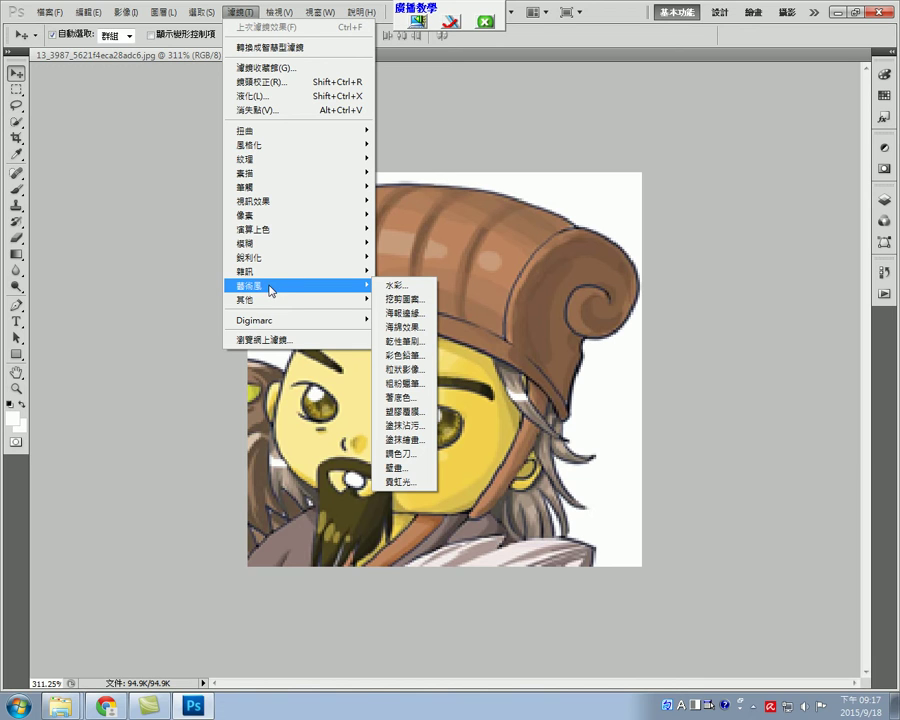
pyautogui.click(406, 290)
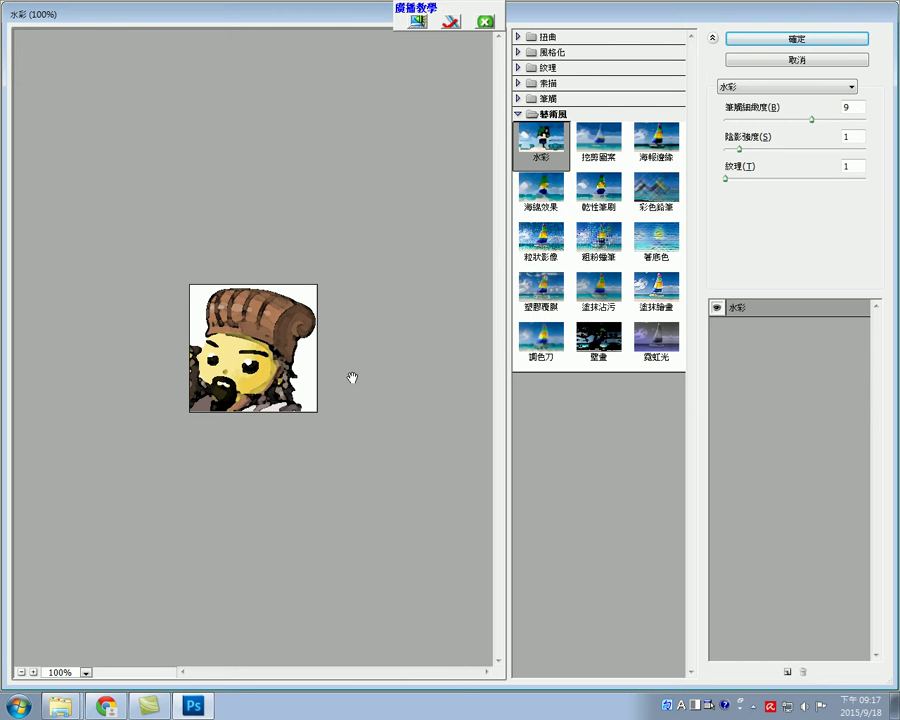
pyautogui.scroll(1, 241, 362)
pyautogui.scroll(3, 241, 362)
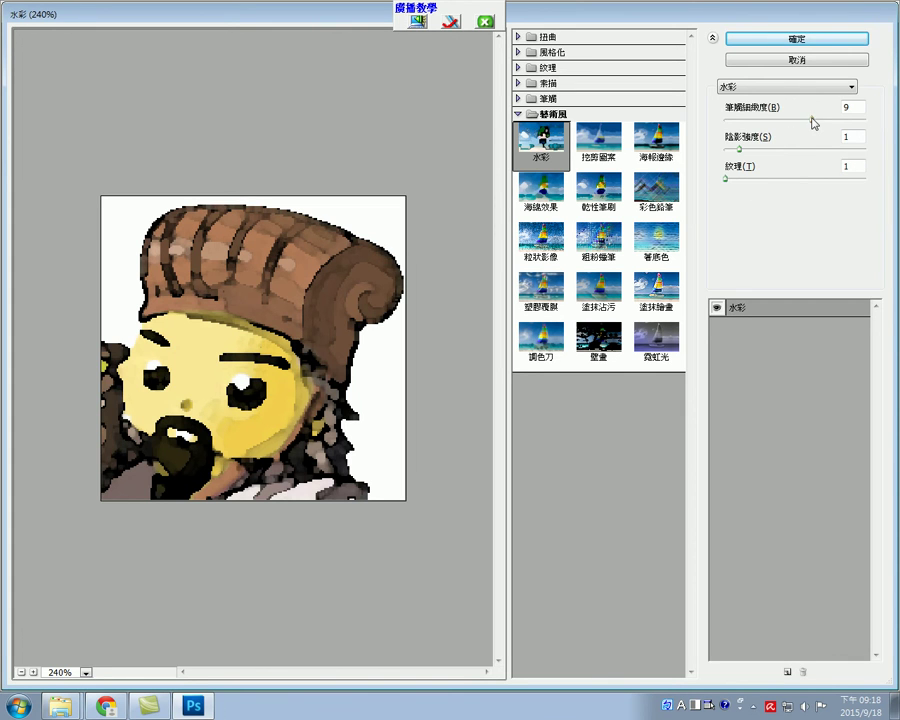
pyautogui.moveTo(812, 122); pyautogui.dragTo(745, 188)
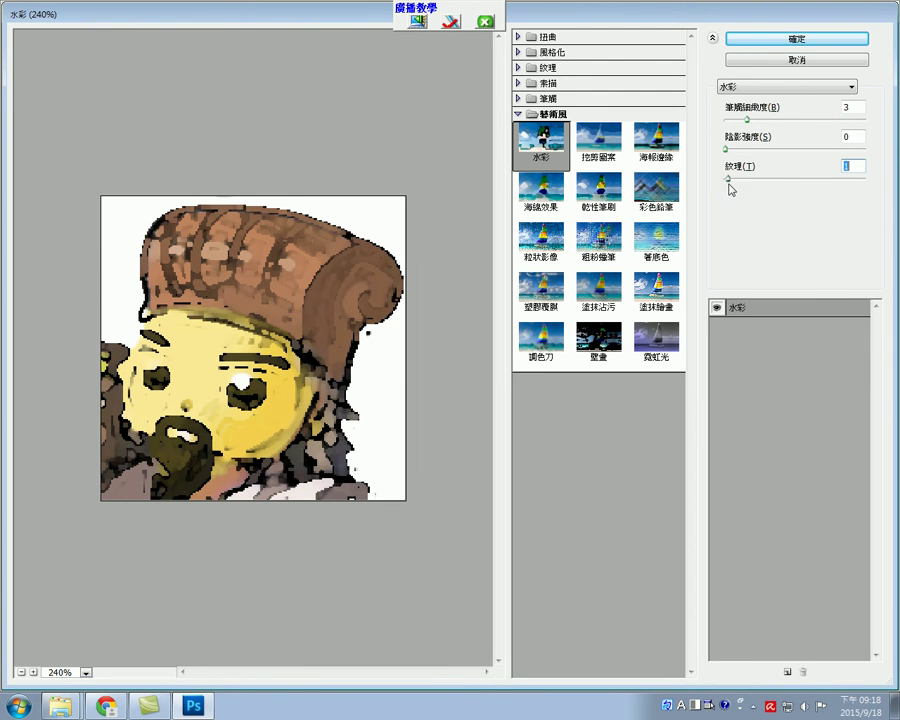
pyautogui.moveTo(747, 118); pyautogui.dragTo(828, 133)
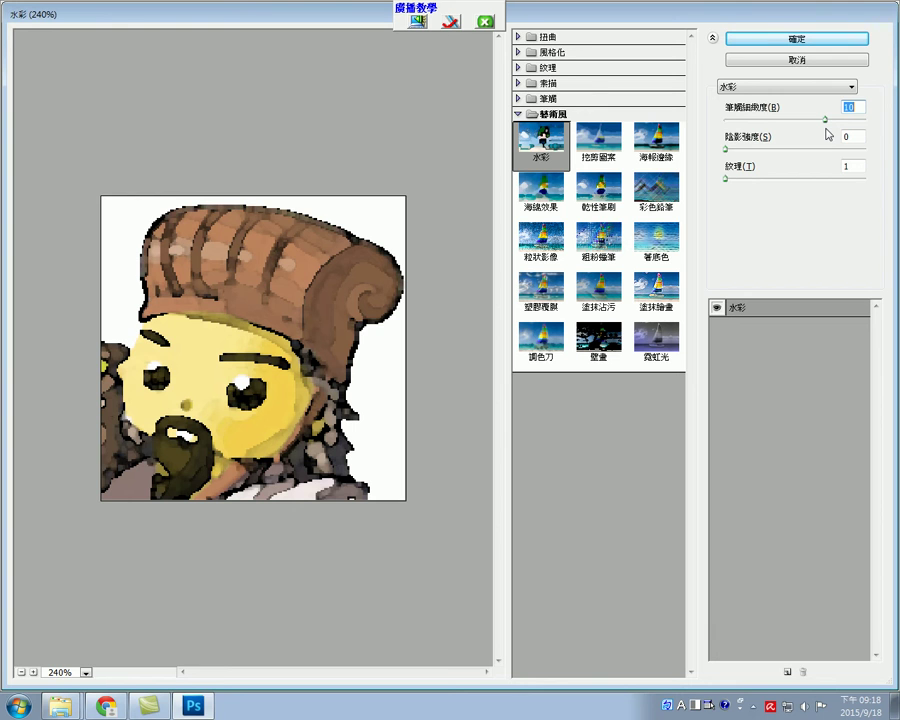
# Step: Preview the 挖剪圖案, 海報邊緣, 彩色鉛筆, 乾性筆刷 and 海綿效果 artistic filters on the portrait
pyautogui.click(604, 150)
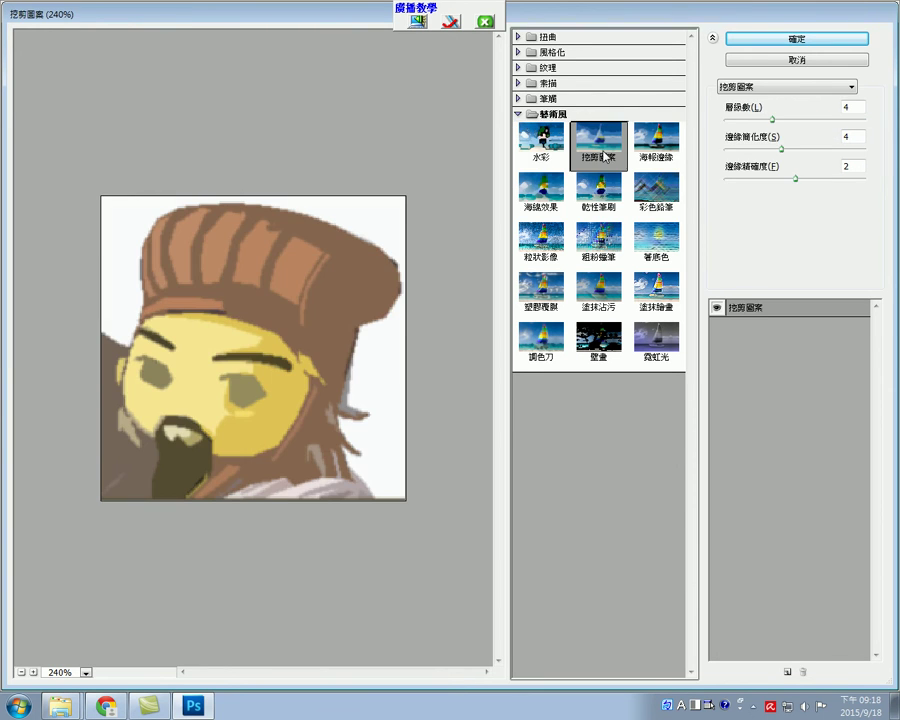
pyautogui.click(655, 158)
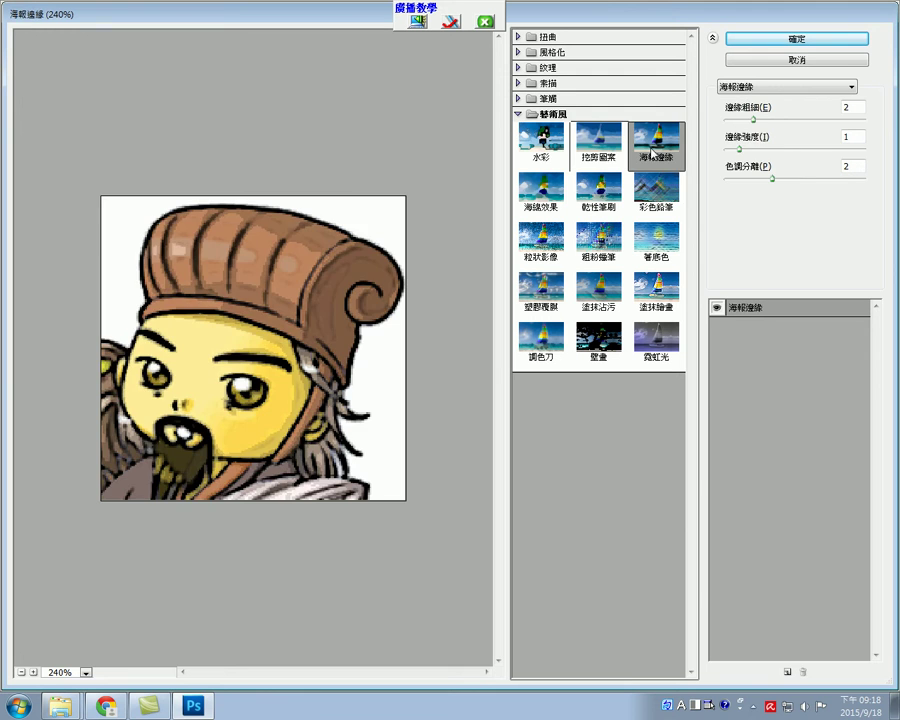
pyautogui.click(652, 197)
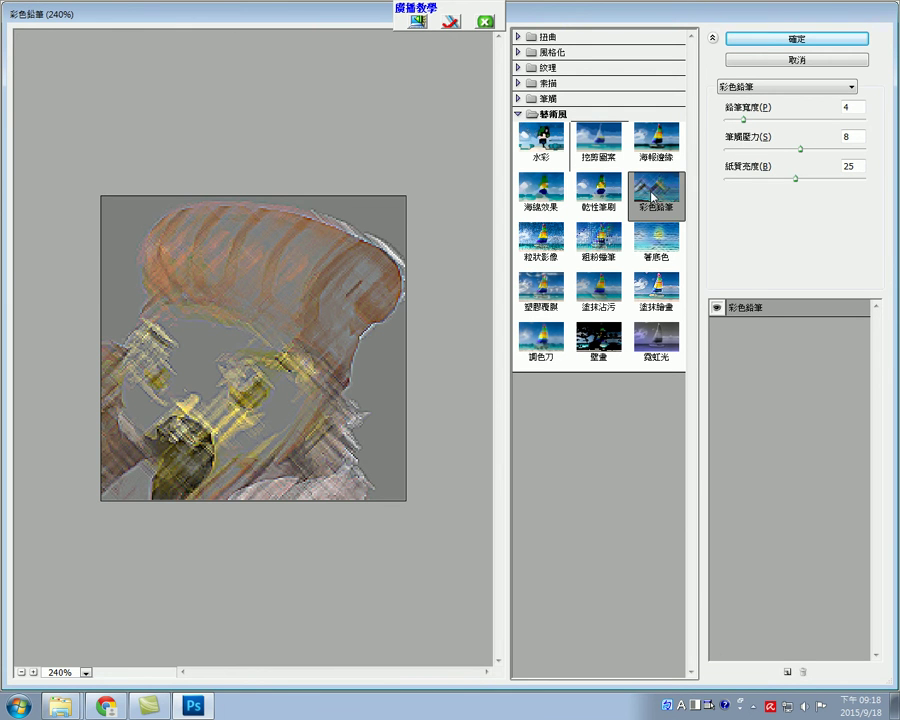
pyautogui.click(598, 192)
pyautogui.click(540, 205)
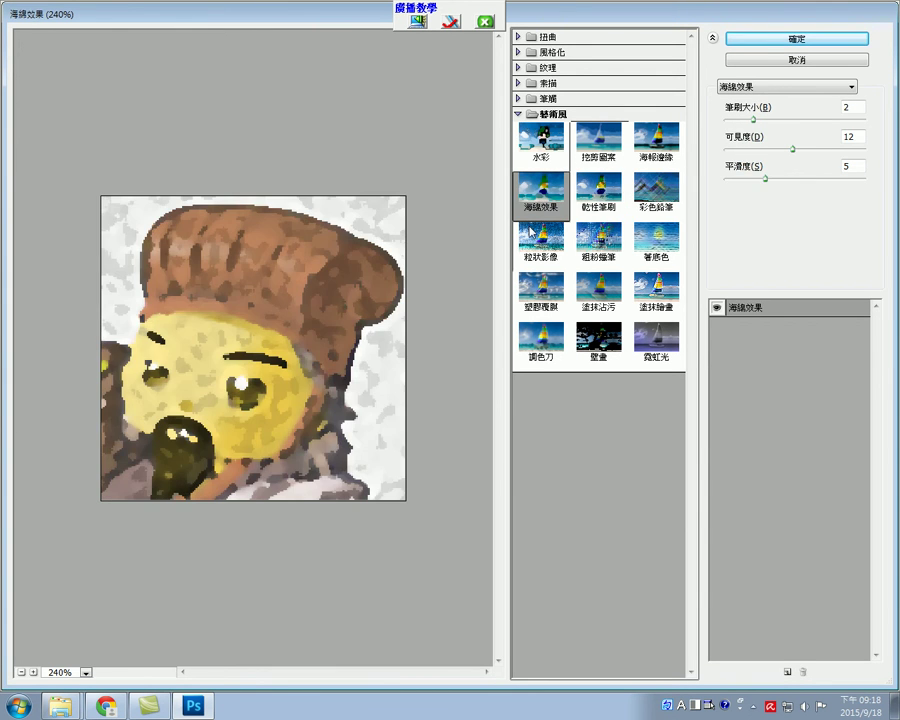
# Step: Preview the 粒狀影像 filter with 粒狀 5, 亮部區域 5 and 強度 10
pyautogui.click(530, 252)
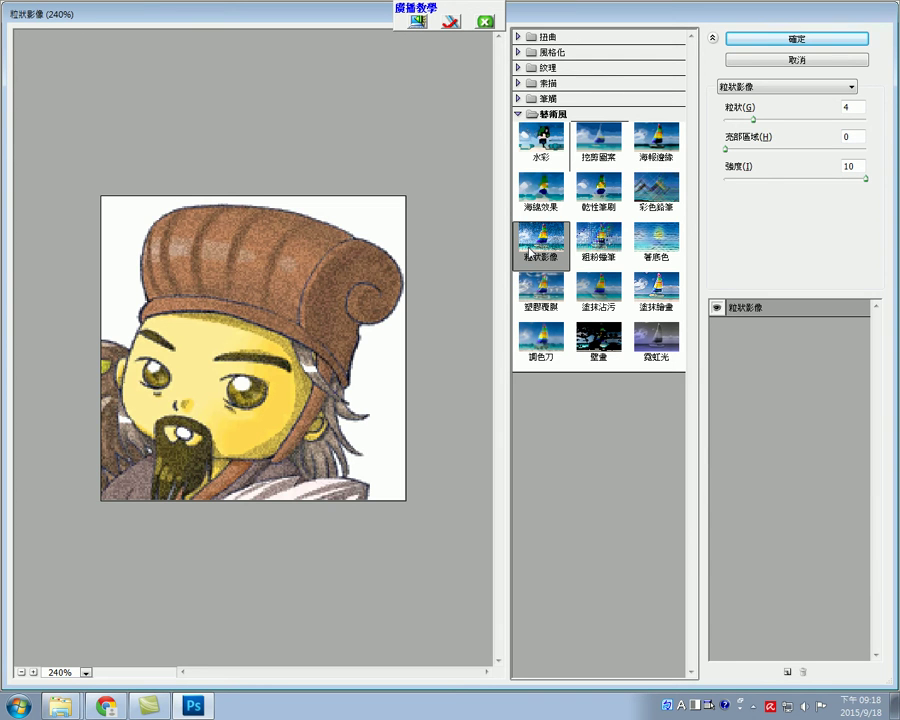
pyautogui.moveTo(755, 120); pyautogui.dragTo(760, 151)
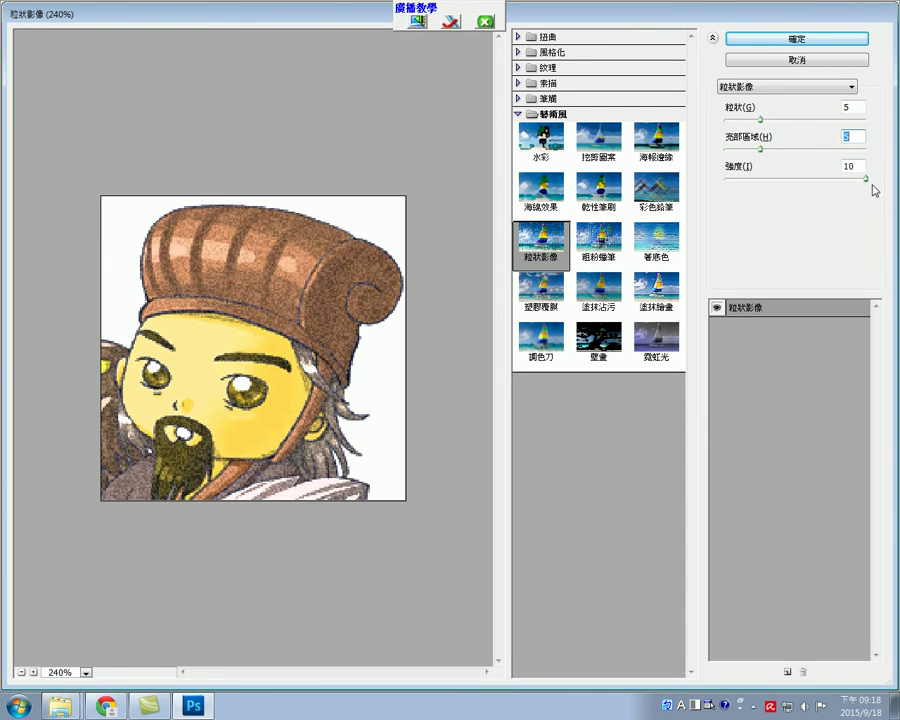
pyautogui.moveTo(867, 180)
pyautogui.mouseDown()
pyautogui.moveTo(788, 183)
pyautogui.moveTo(864, 185)
pyautogui.mouseUp()
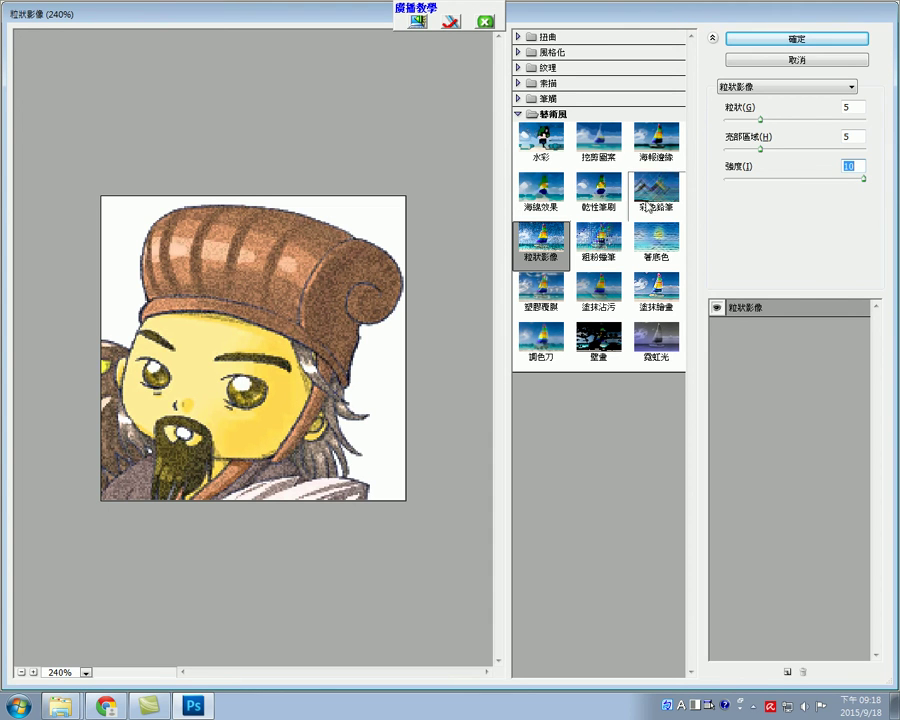
# Step: Preview the 筆觸 category filters 交叉底紋, 噴灑, 變暗筆觸, 墨繪 and 油墨外框 on the portrait
pyautogui.click(549, 99)
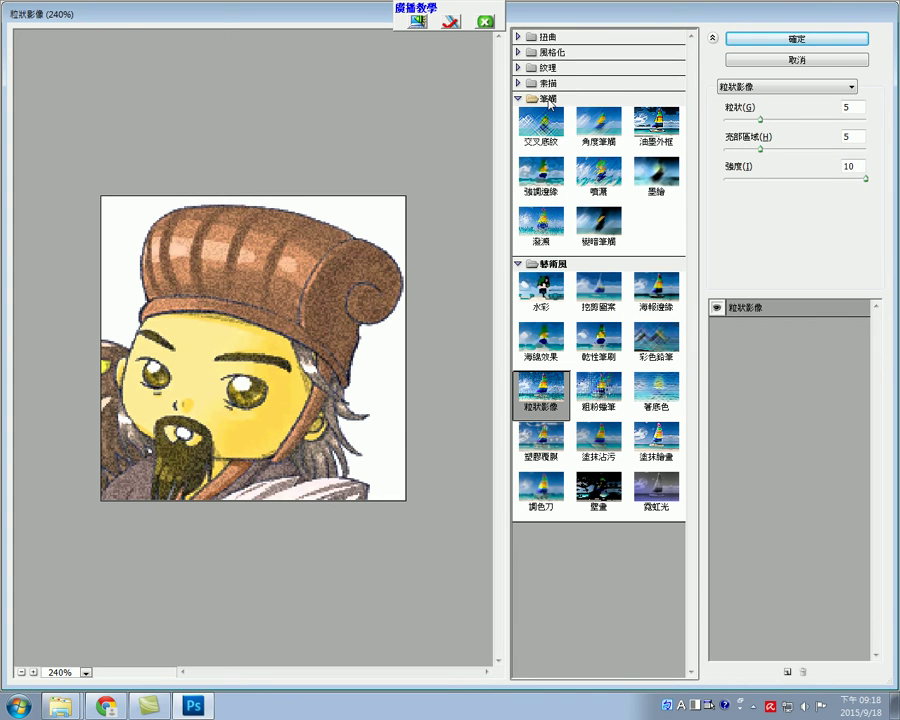
pyautogui.click(541, 122)
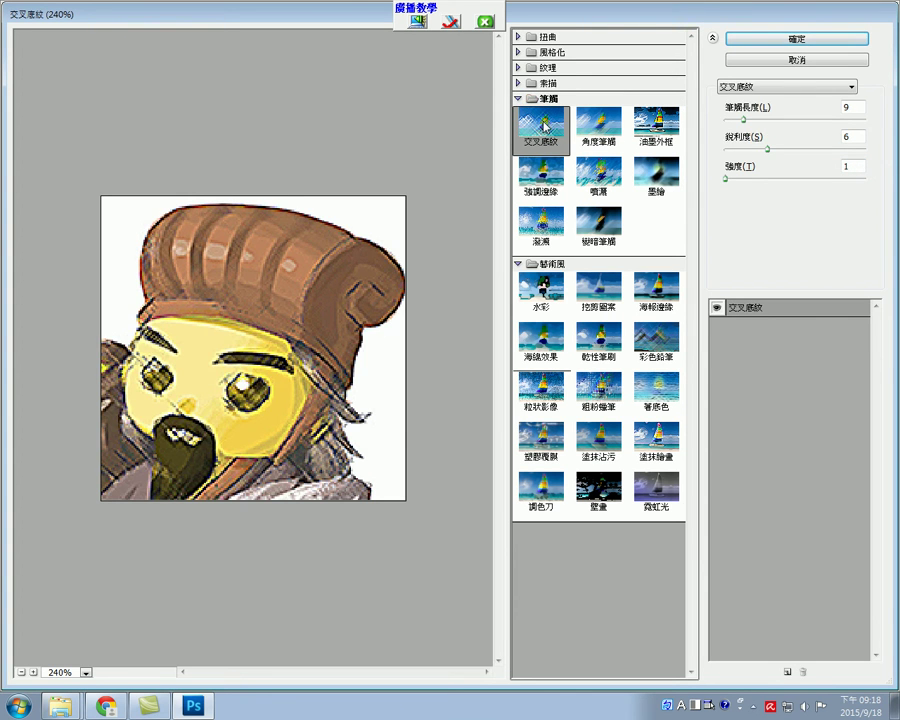
pyautogui.click(597, 178)
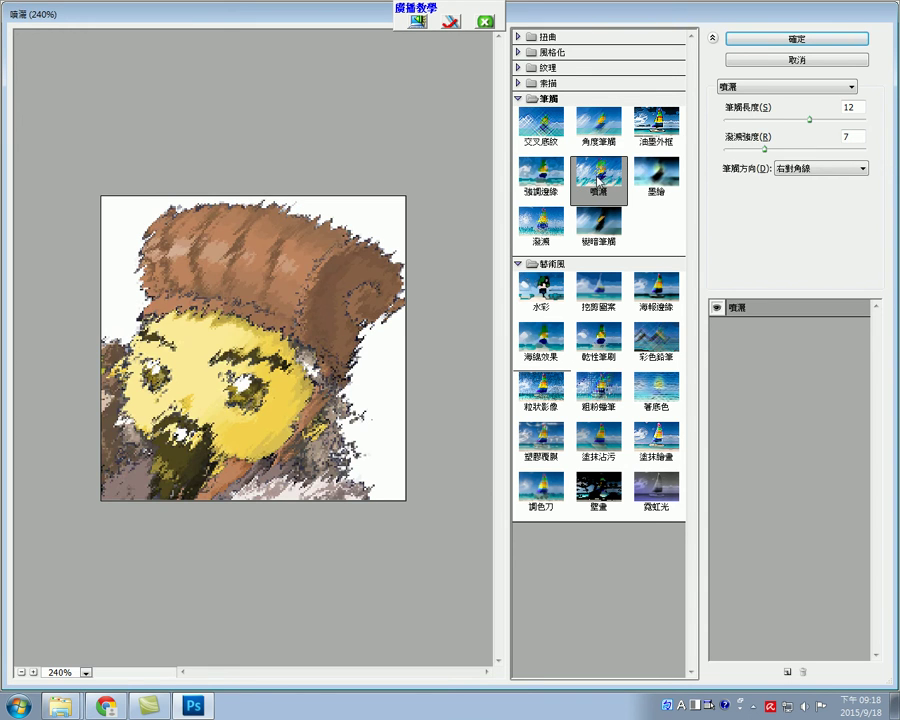
pyautogui.click(596, 224)
pyautogui.click(656, 174)
pyautogui.click(657, 128)
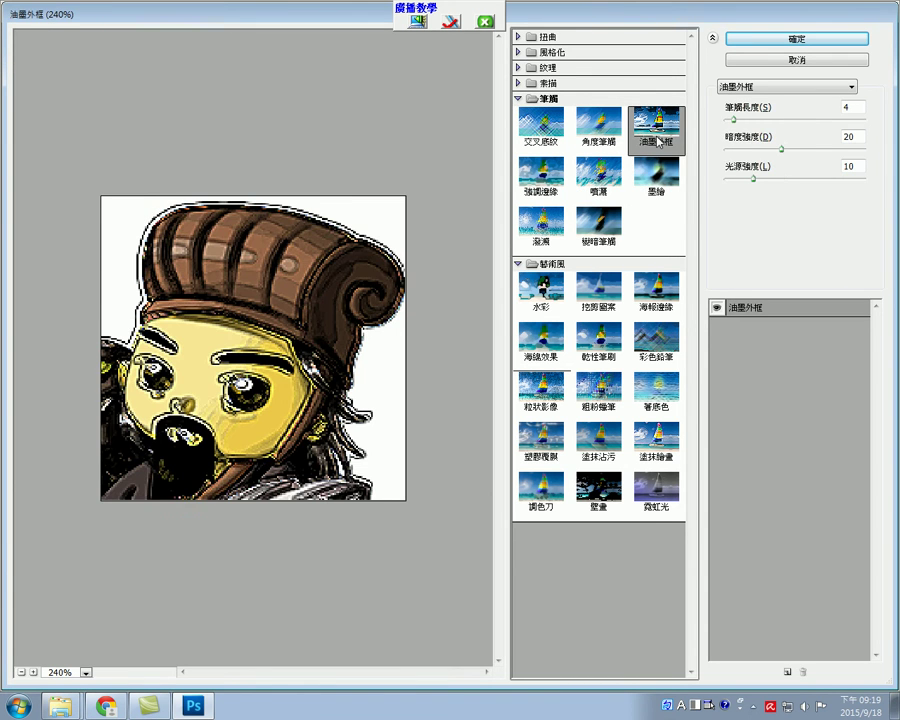
# Step: Preview the 素描 category filters 石膏效果, 拓印, 便條紙張效果, 畫筆效果 and 鉻黃 on the portrait
pyautogui.click(535, 83)
pyautogui.click(530, 113)
pyautogui.click(540, 160)
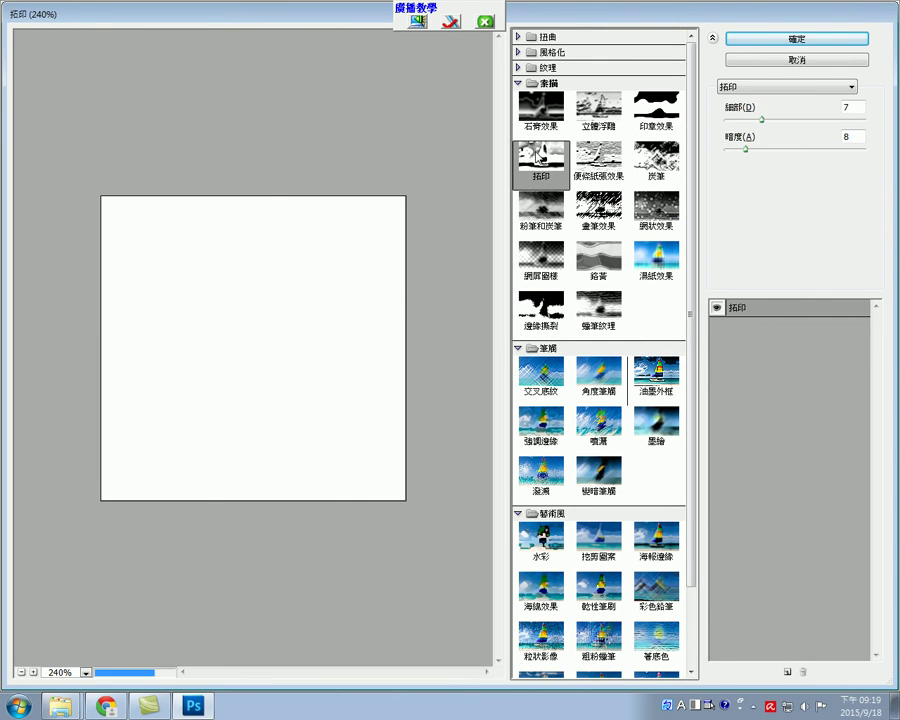
pyautogui.click(598, 160)
pyautogui.click(598, 208)
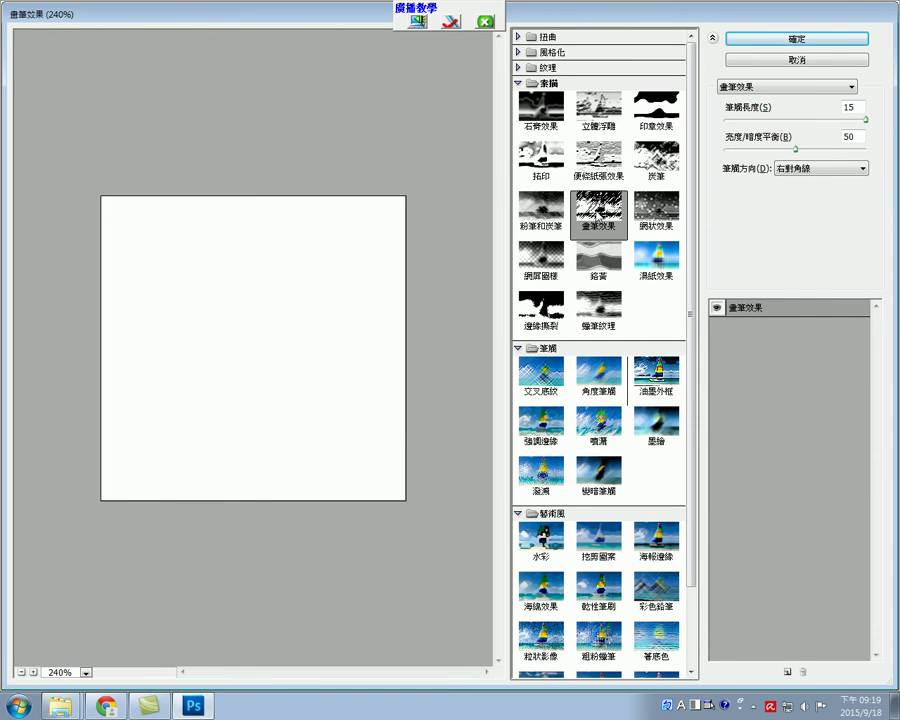
pyautogui.click(598, 262)
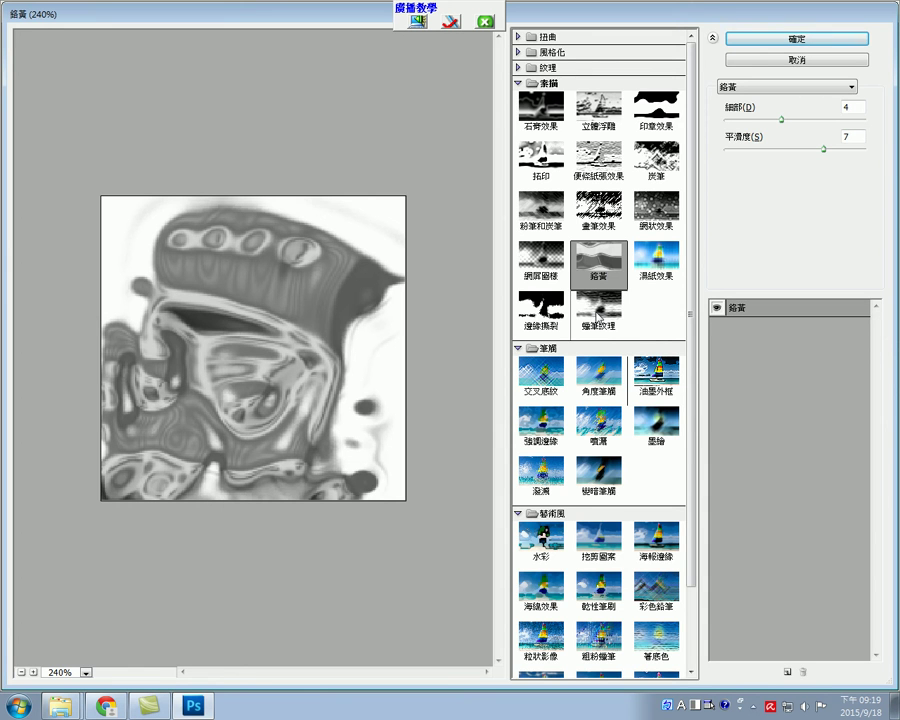
# Step: Compare the 角度筆觸, 噴灑 and 變暗筆觸 filters from the 筆觸 category, finishing on 噴灑
pyautogui.scroll(-2, 597, 316)
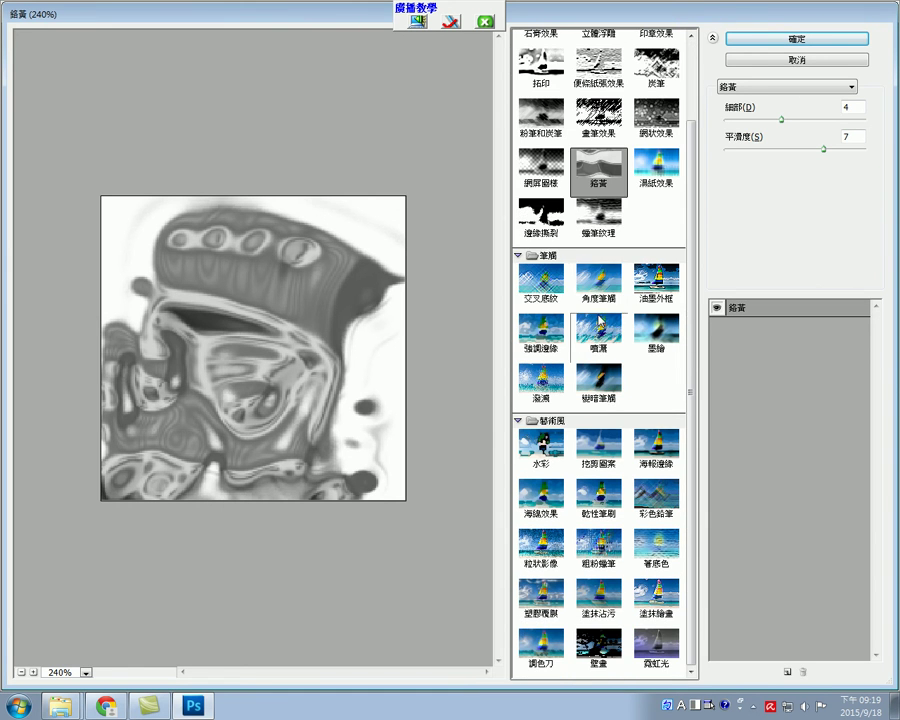
pyautogui.click(597, 283)
pyautogui.click(588, 325)
pyautogui.click(598, 378)
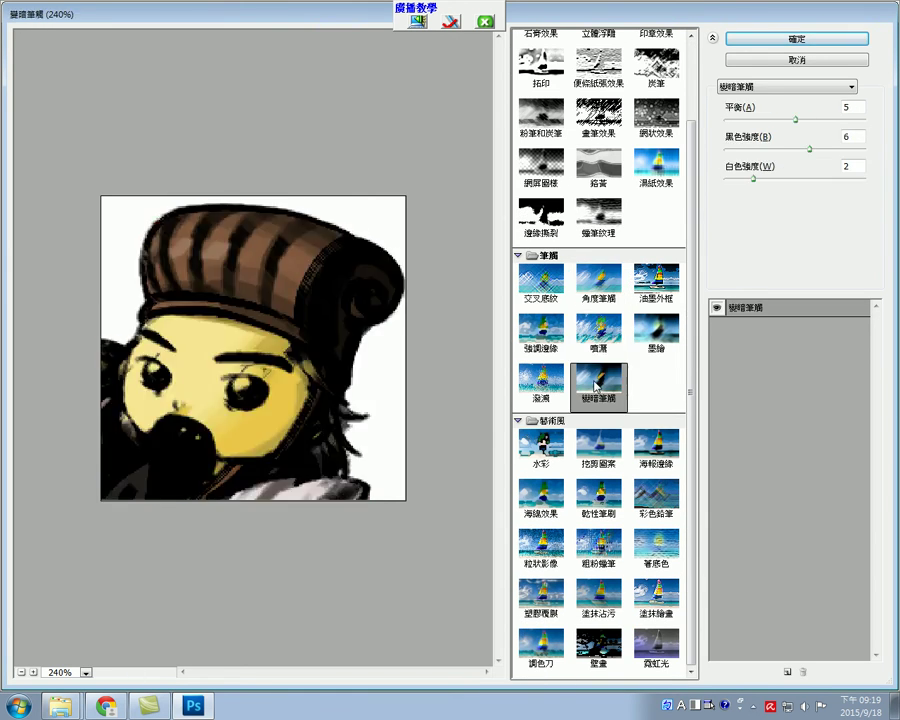
pyautogui.click(590, 335)
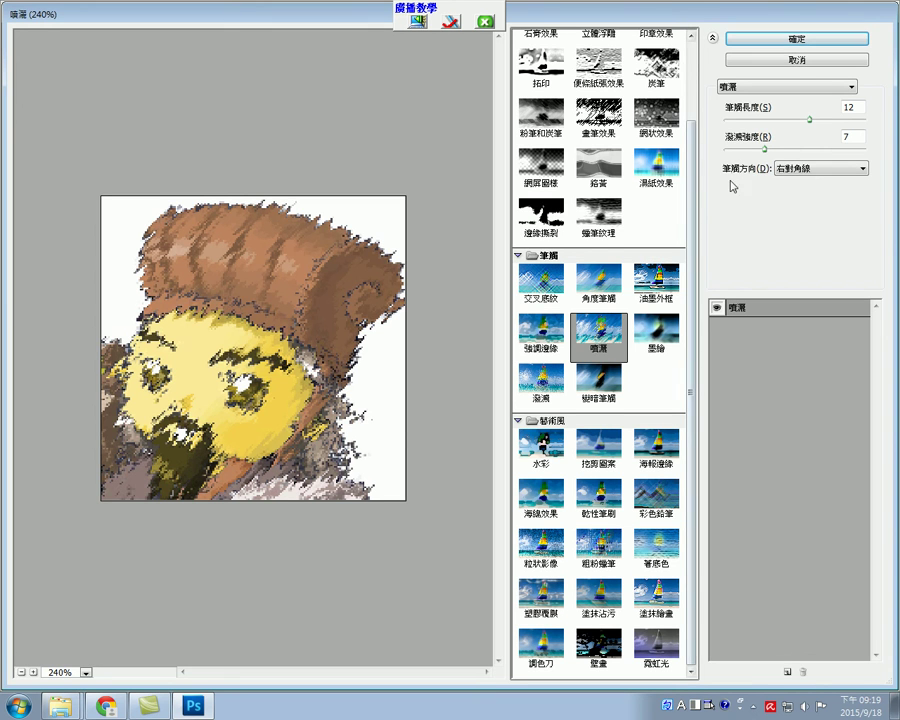
# Step: End the 廣播教學 screen broadcast to the class
pyautogui.click(485, 20)
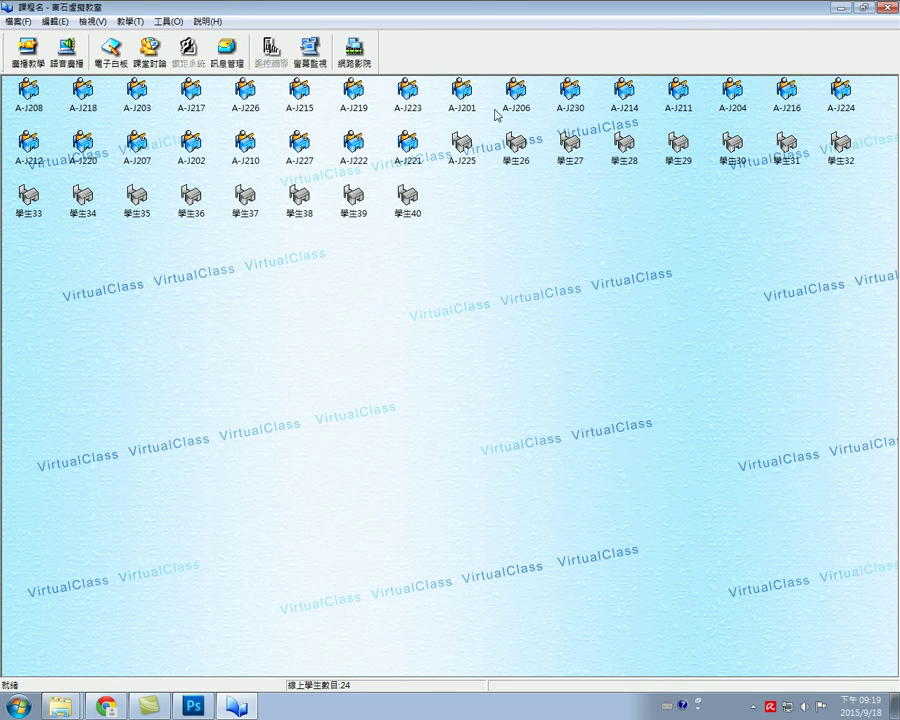
# Step: Switch back to the Photoshop filter gallery and preview the 彩繪玻璃 filter from the 紋理 category on the portrait
pyautogui.click(591, 4)
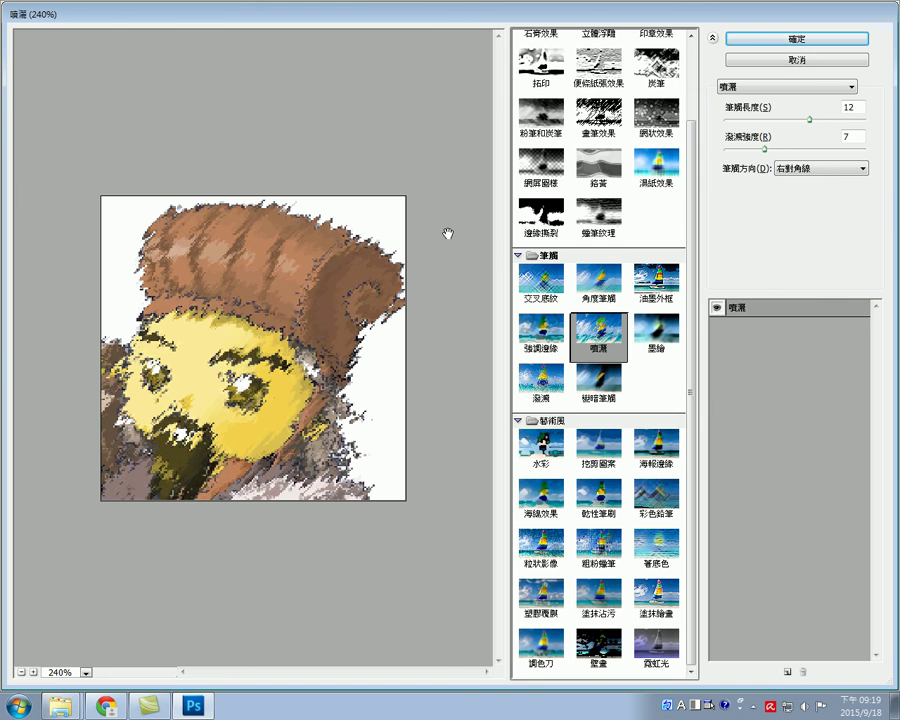
pyautogui.scroll(3, 695, 180)
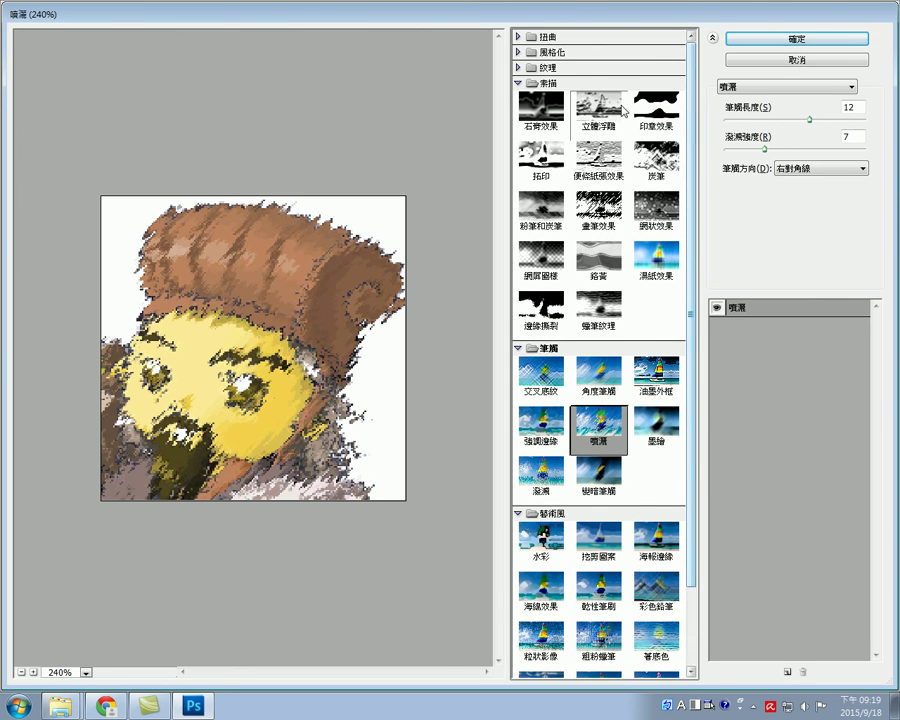
pyautogui.click(540, 67)
pyautogui.click(651, 92)
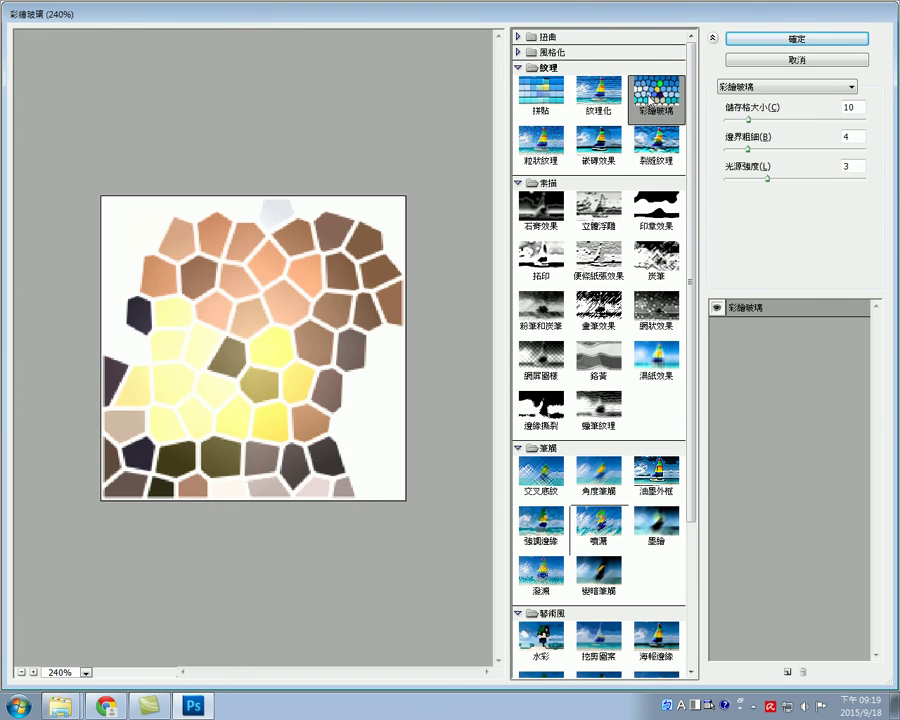
# Step: Set the 彩繪玻璃 filter's 儲存格大小 to 2, 邊界粗細 to 1 and 光源強度 to 0
pyautogui.moveTo(748, 118); pyautogui.dragTo(726, 149)
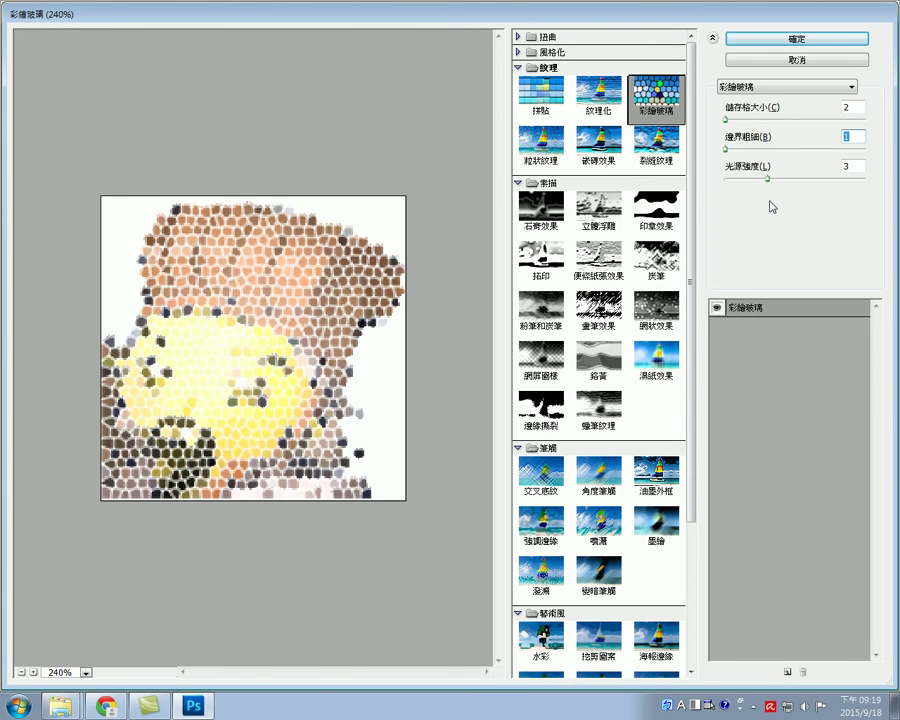
pyautogui.moveTo(767, 180); pyautogui.dragTo(738, 181)
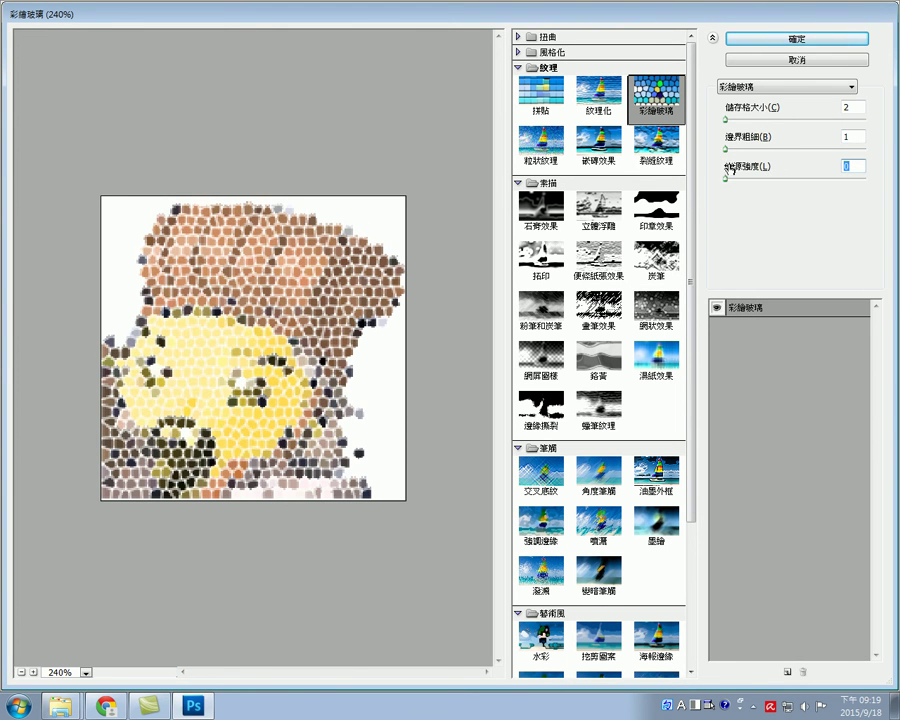
pyautogui.click(725, 150)
pyautogui.click(757, 711)
pyautogui.click(726, 641)
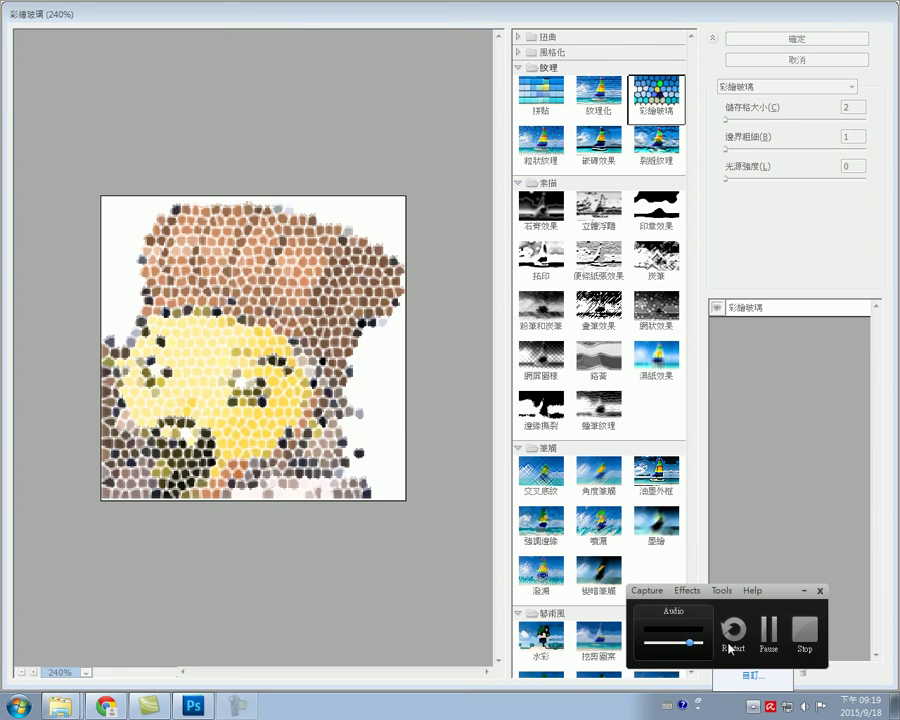